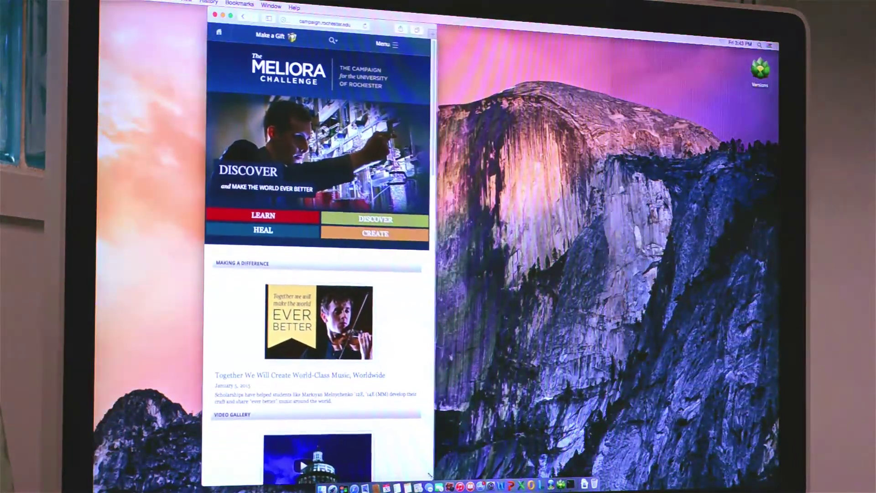
Drag the Safari window corner inward to narrow the Meliora Challenge site's stacked mobile layout further
drag(420, 469, 403, 461)
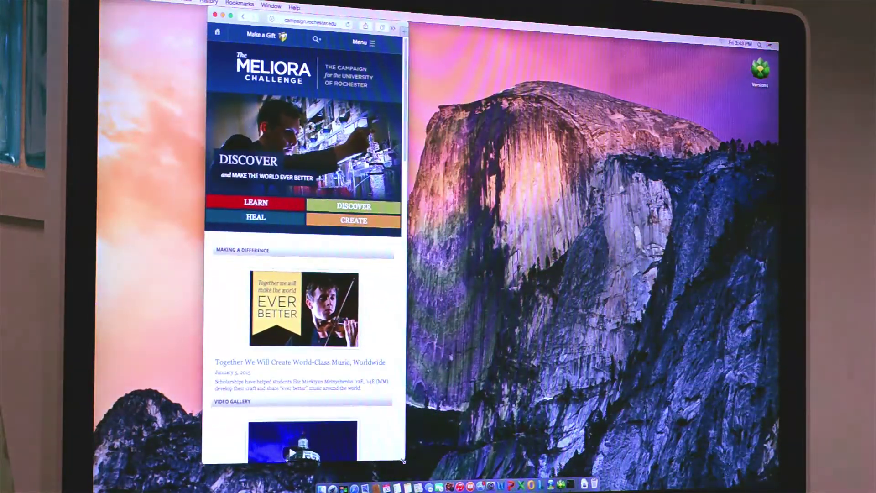